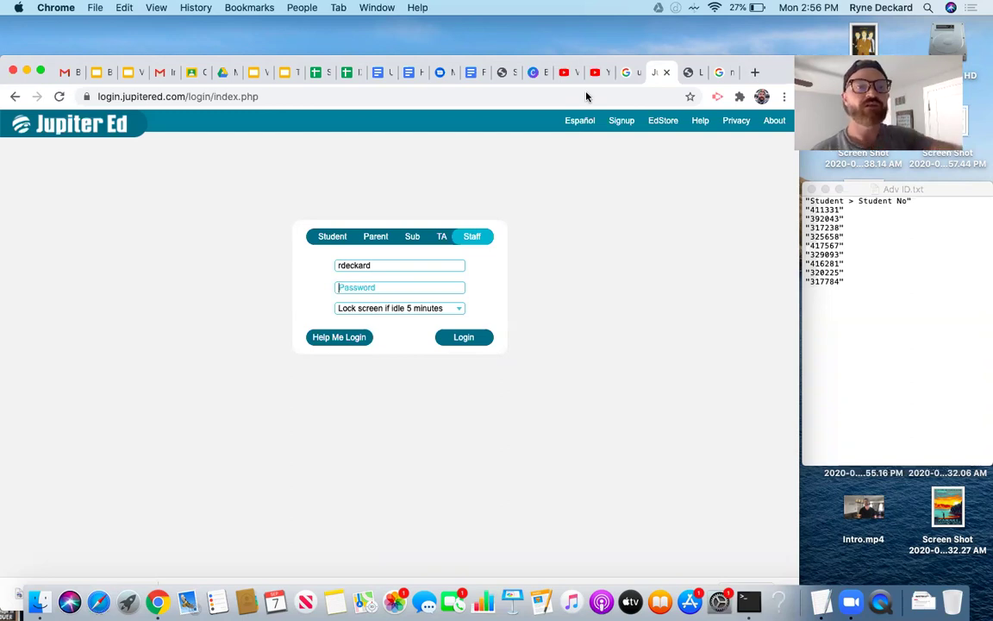
pyautogui.click(185, 96)
pyautogui.click(190, 97)
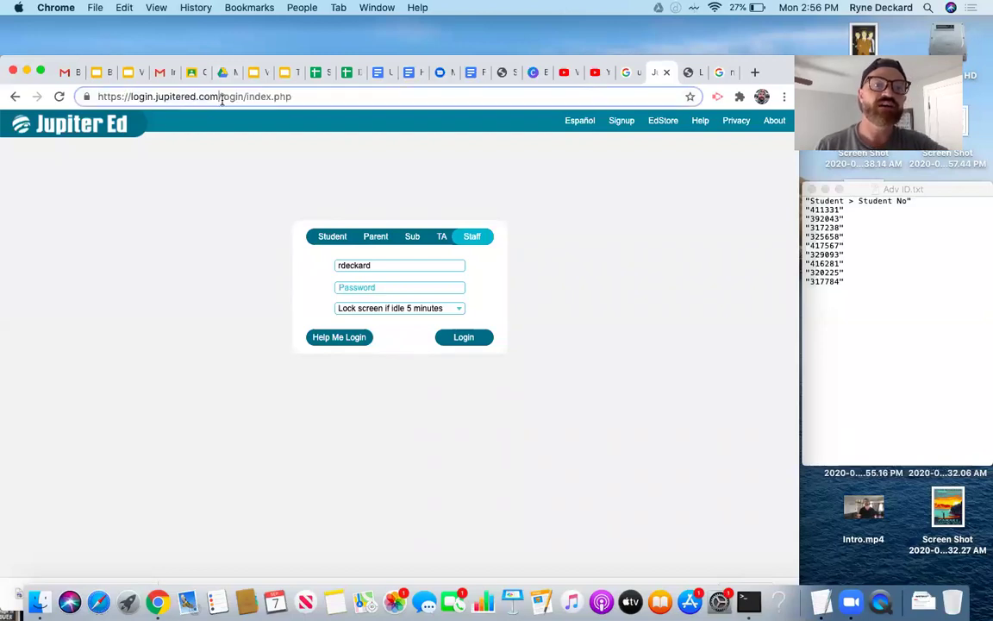
pyautogui.moveTo(219, 97); pyautogui.dragTo(125, 97)
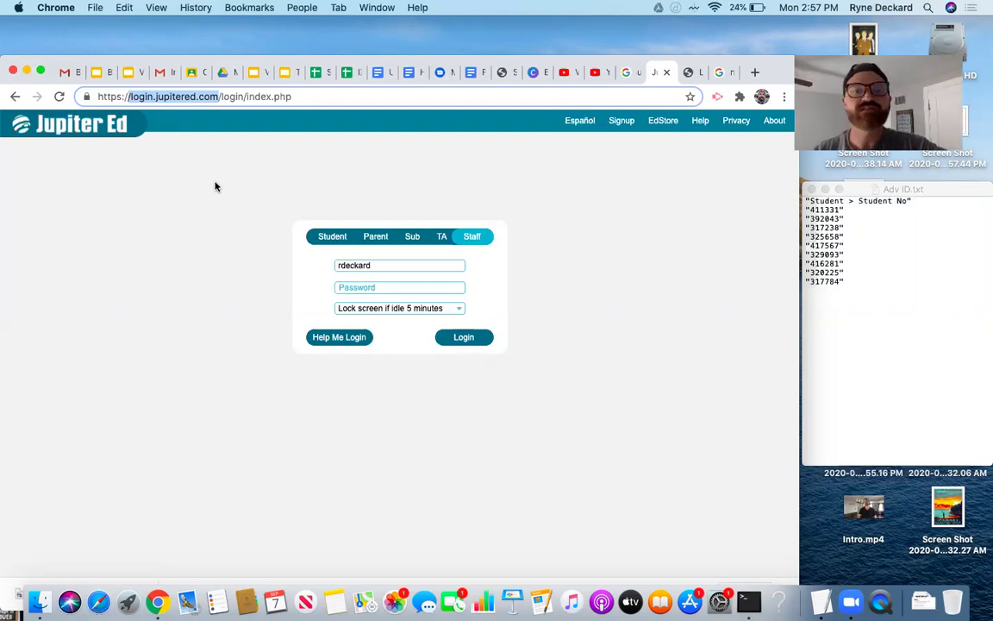
# Step: Log in to the staff account with the account password and switch to the teacher gradebook
pyautogui.click(344, 286)
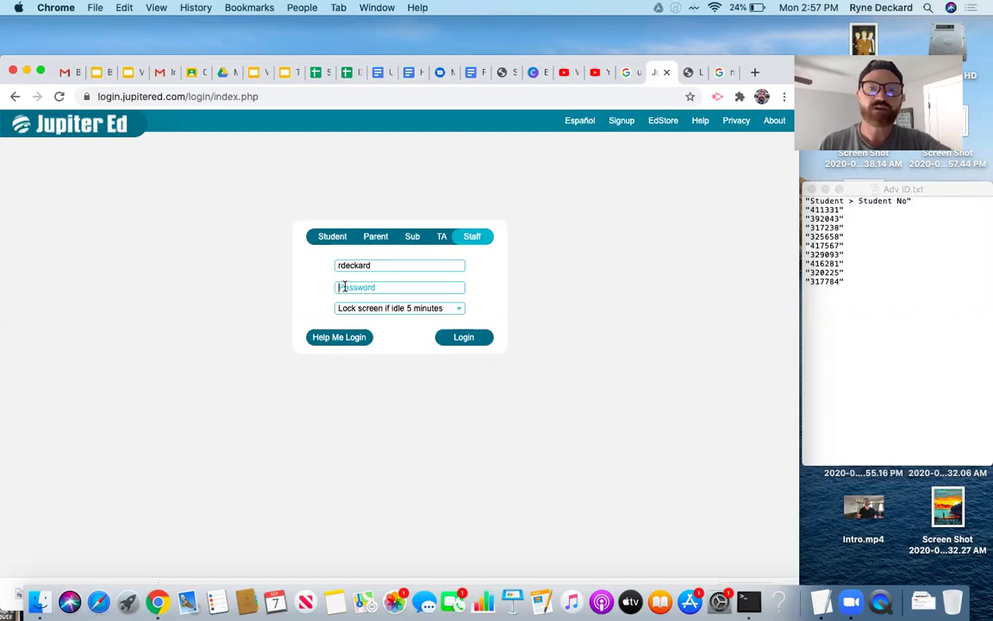
pyautogui.write('••••••••••')
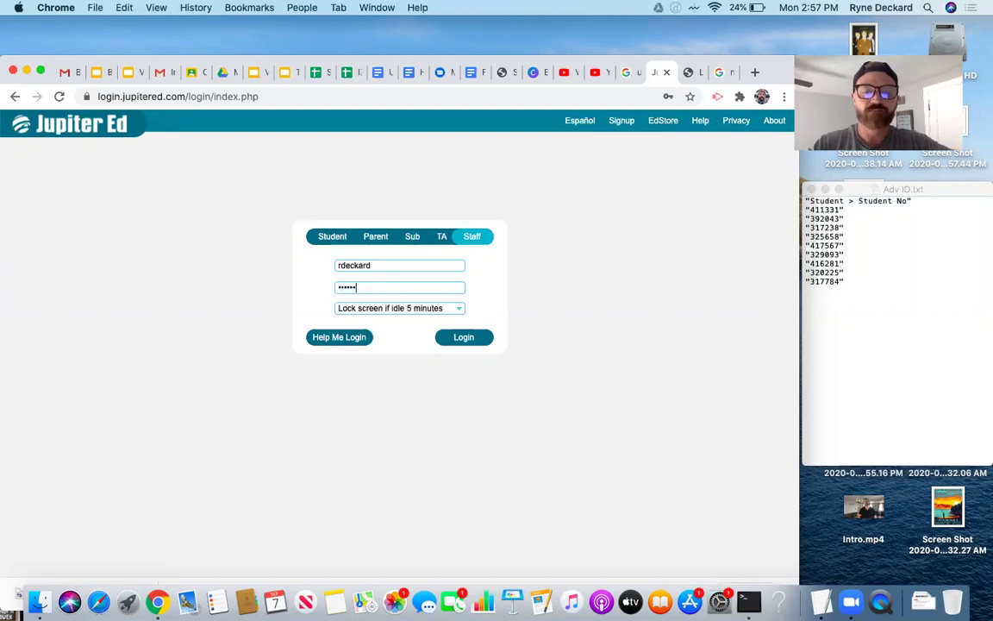
pyautogui.press('Return')
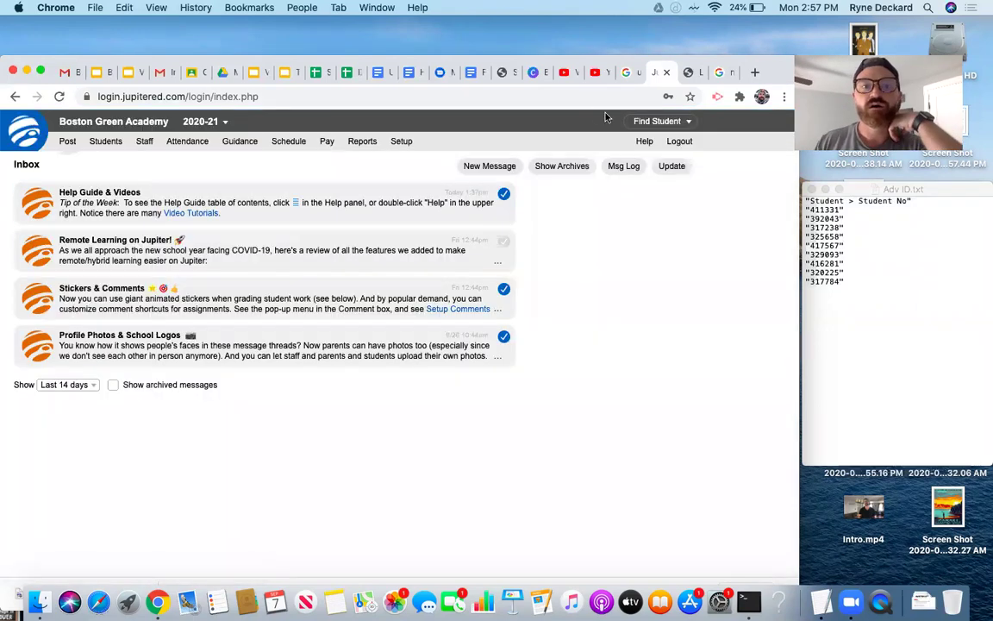
pyautogui.click(401, 141)
pyautogui.click(413, 164)
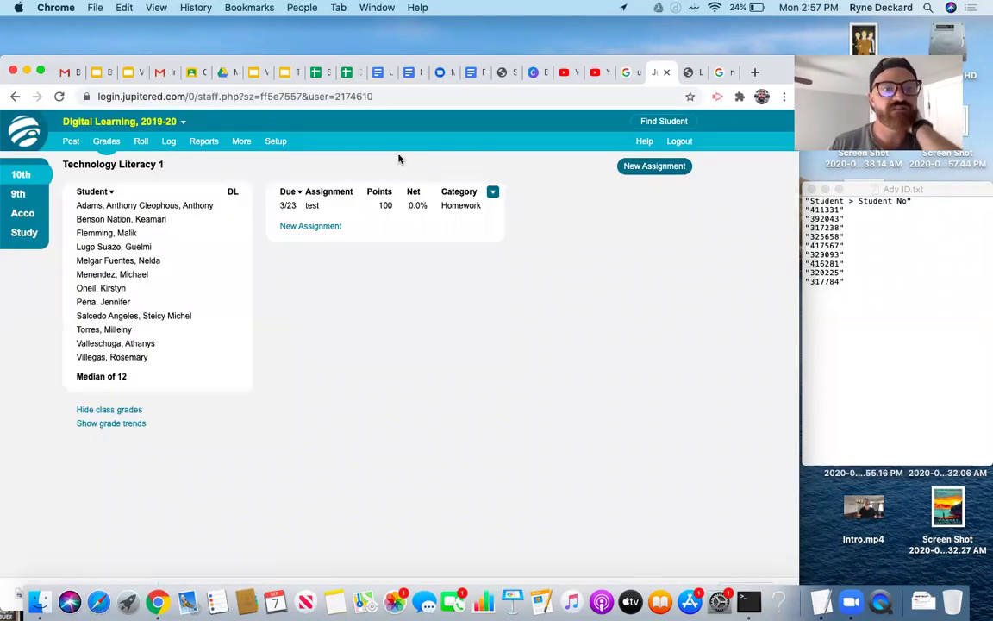
# Step: Start a new gradebook for the year 2020-21 and the 1st Quarter term
pyautogui.click(181, 127)
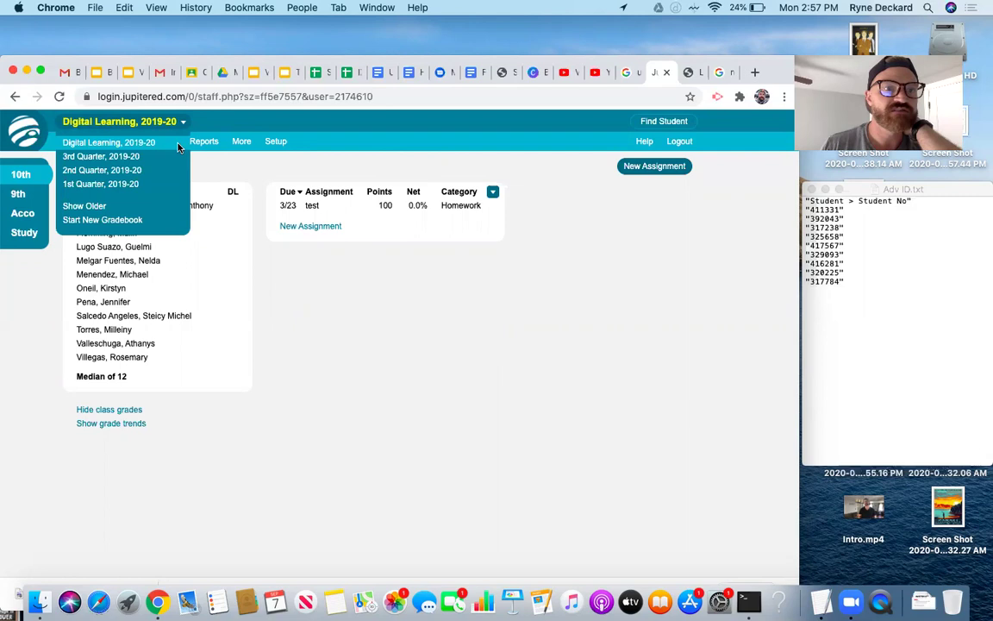
pyautogui.click(152, 219)
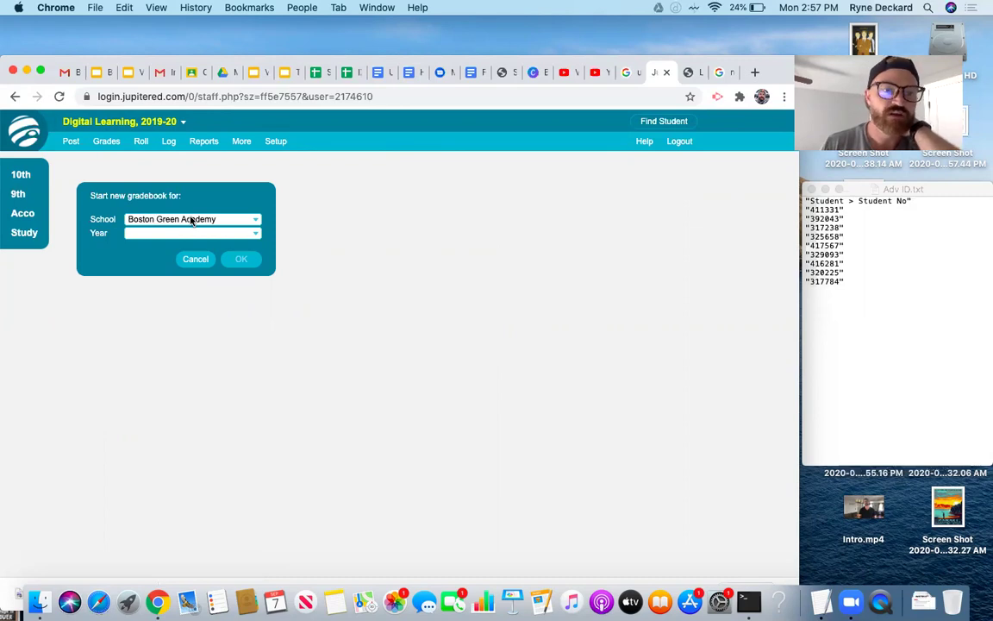
pyautogui.click(188, 233)
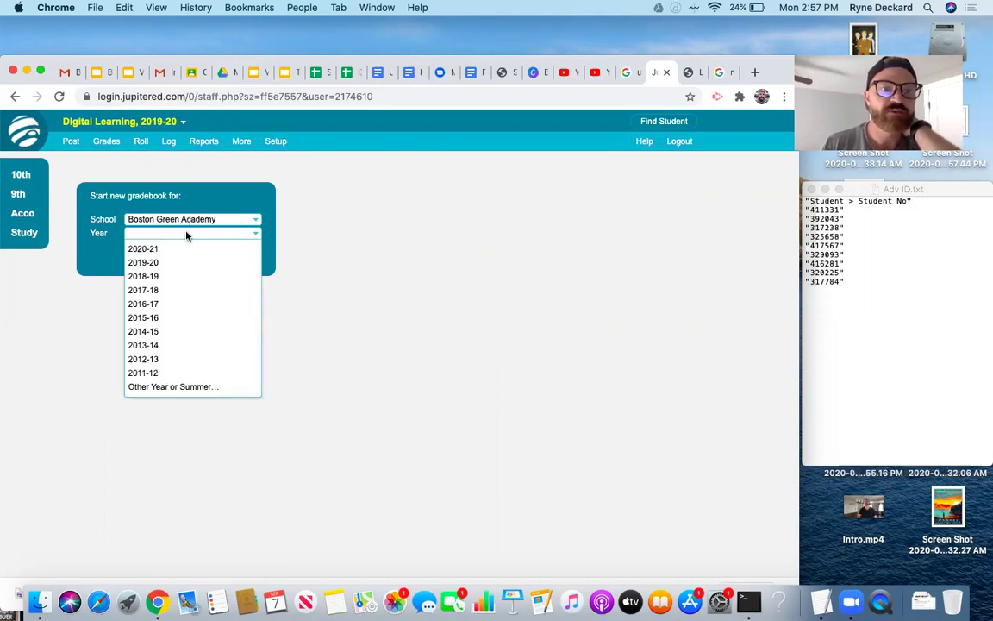
pyautogui.click(182, 247)
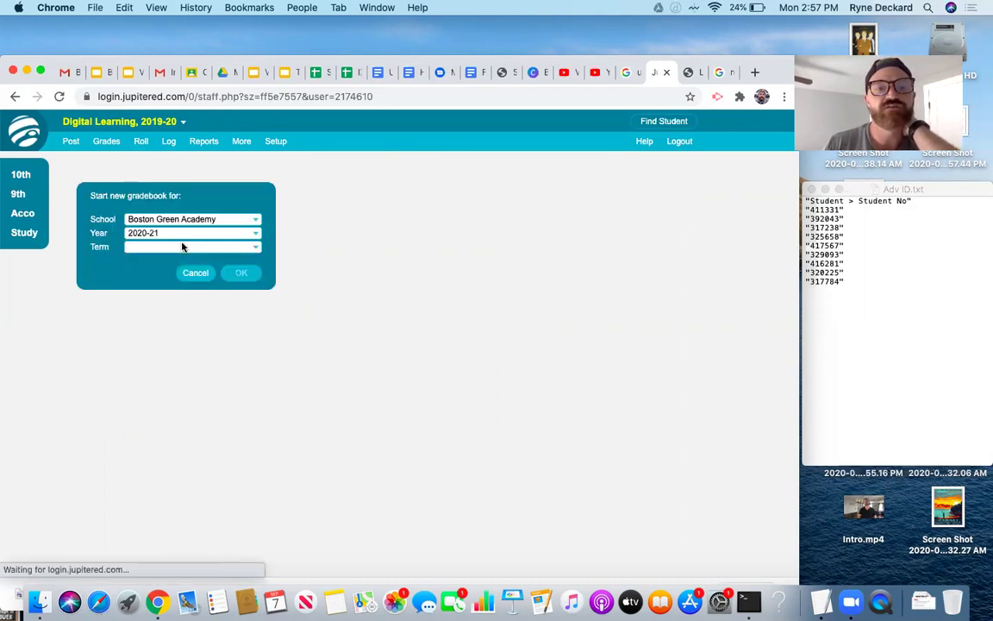
pyautogui.click(182, 247)
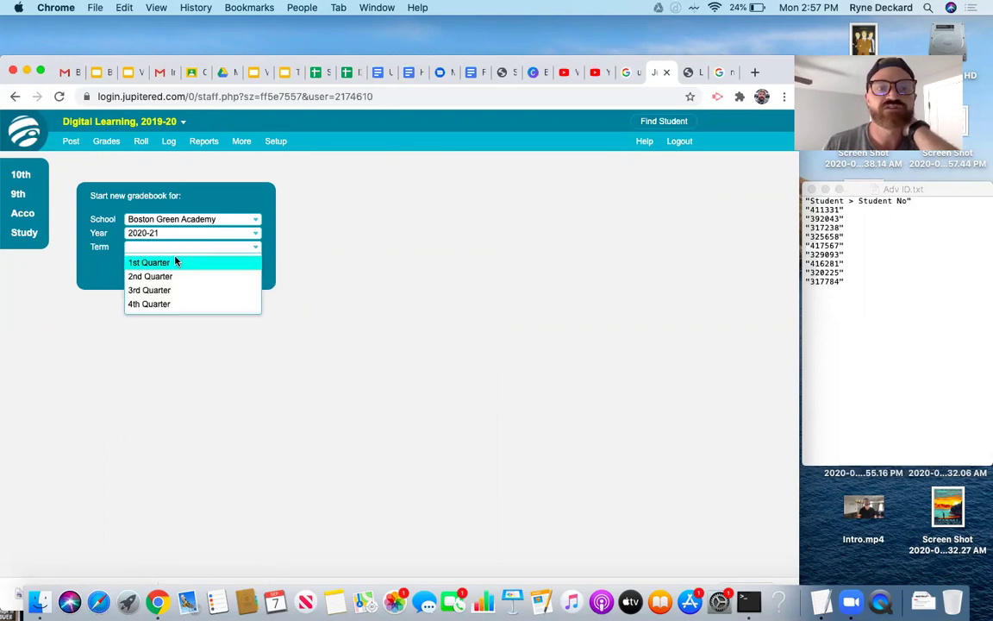
pyautogui.click(177, 260)
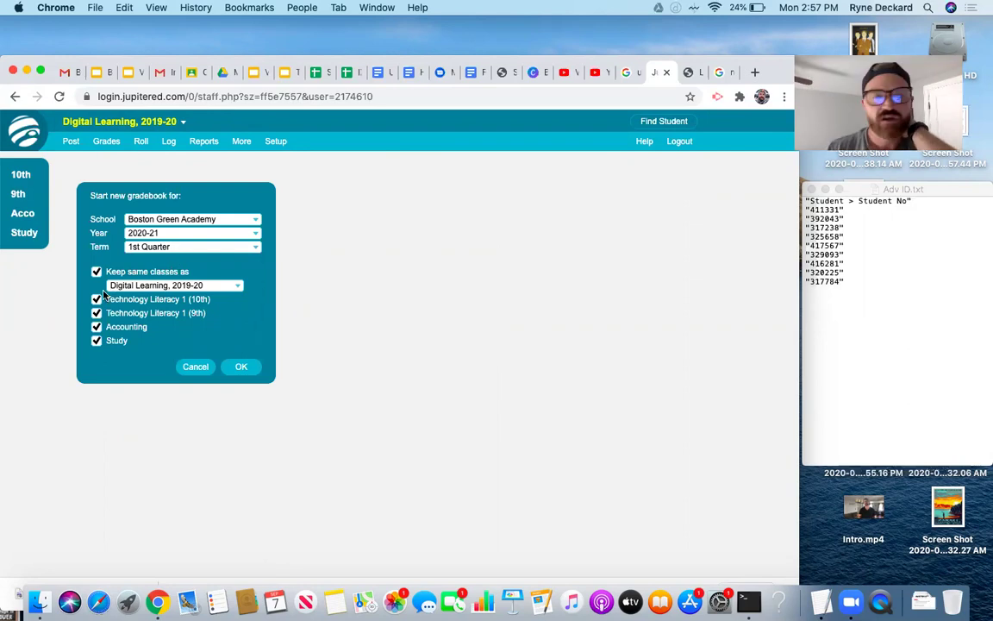
# Step: Exclude all four Digital Learning, 2019-20 classes, turn off keeping the same classes, and create the gradebook
pyautogui.click(96, 341)
pyautogui.click(97, 327)
pyautogui.click(96, 313)
pyautogui.click(97, 299)
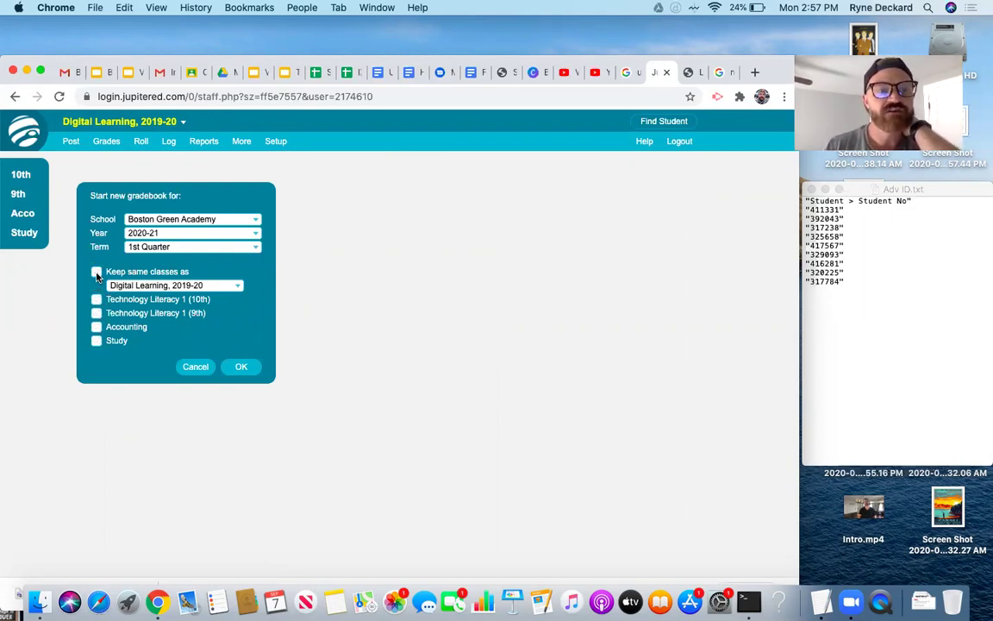
pyautogui.click(96, 272)
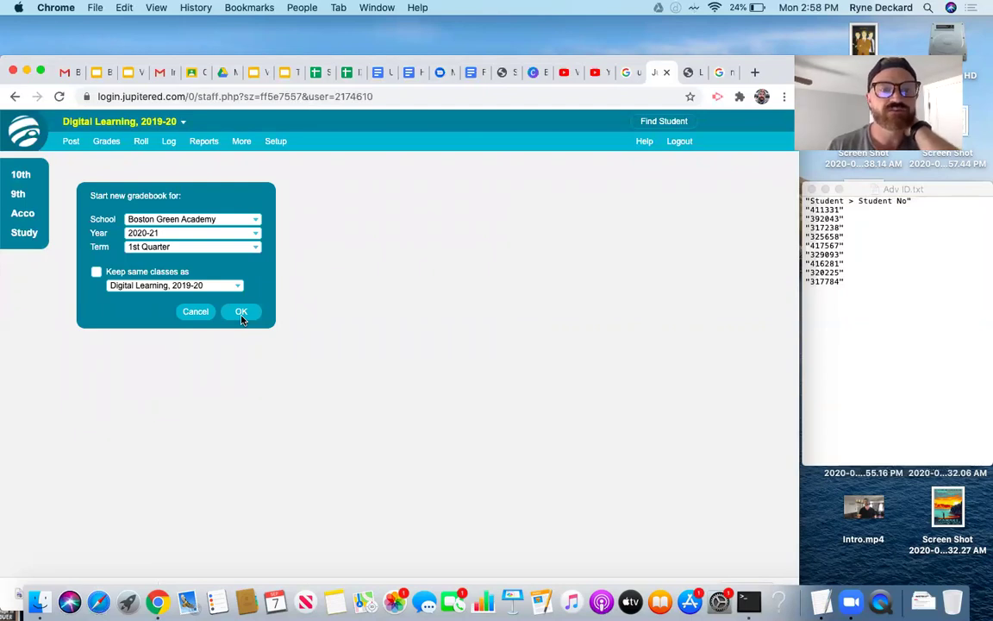
pyautogui.click(241, 313)
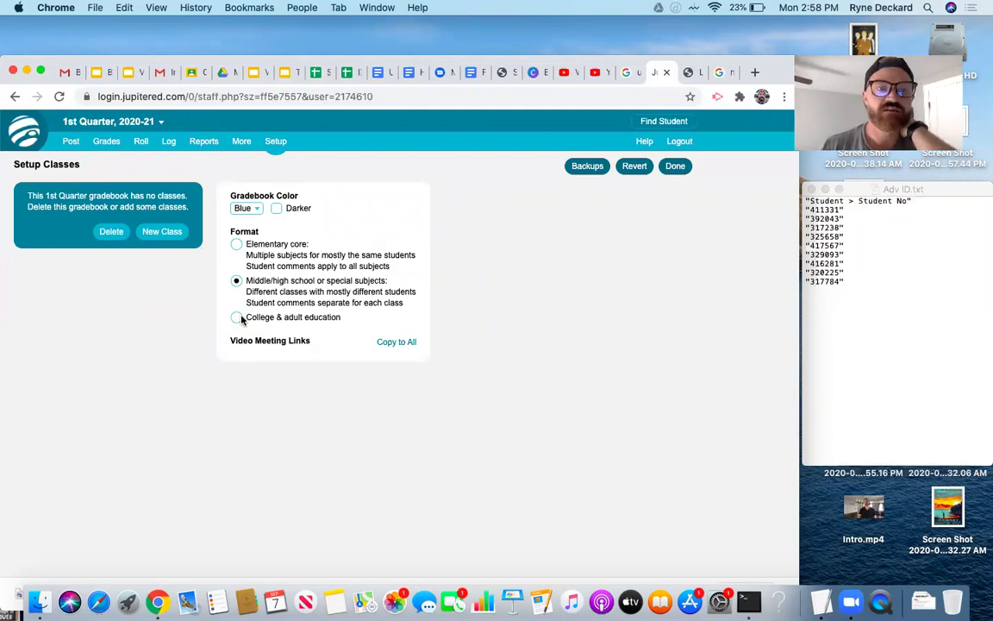
# Step: Start a new class in the gradebook with period LUN/ADV9-10 and course ADV
pyautogui.click(175, 235)
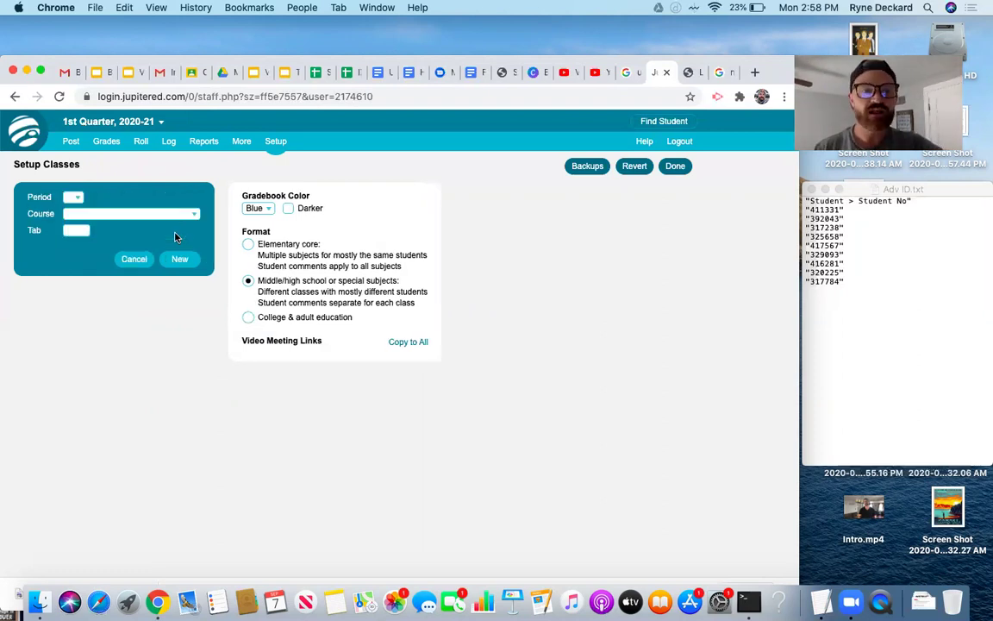
pyautogui.click(76, 199)
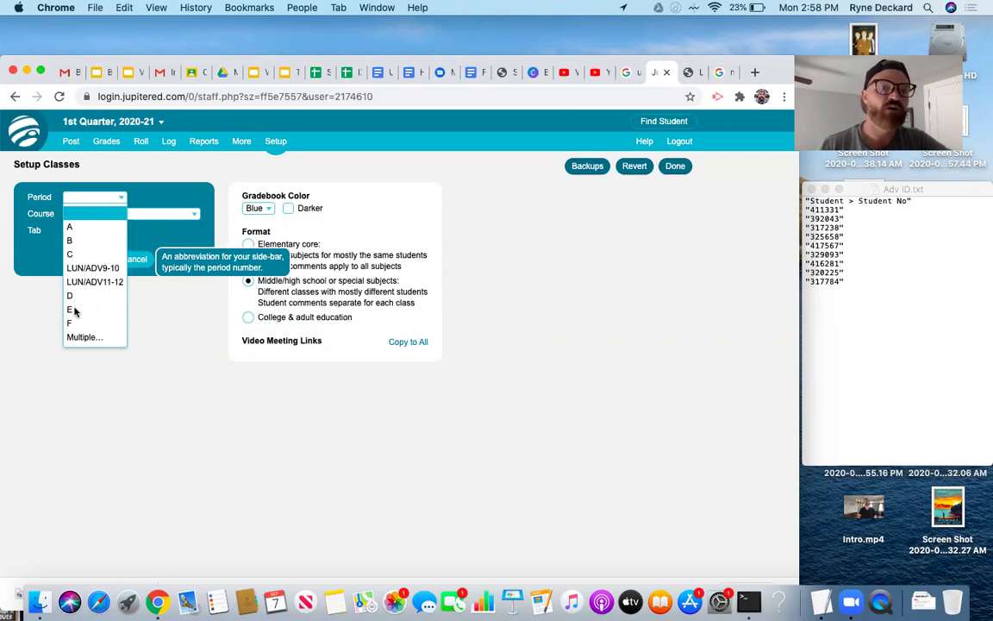
pyautogui.click(76, 198)
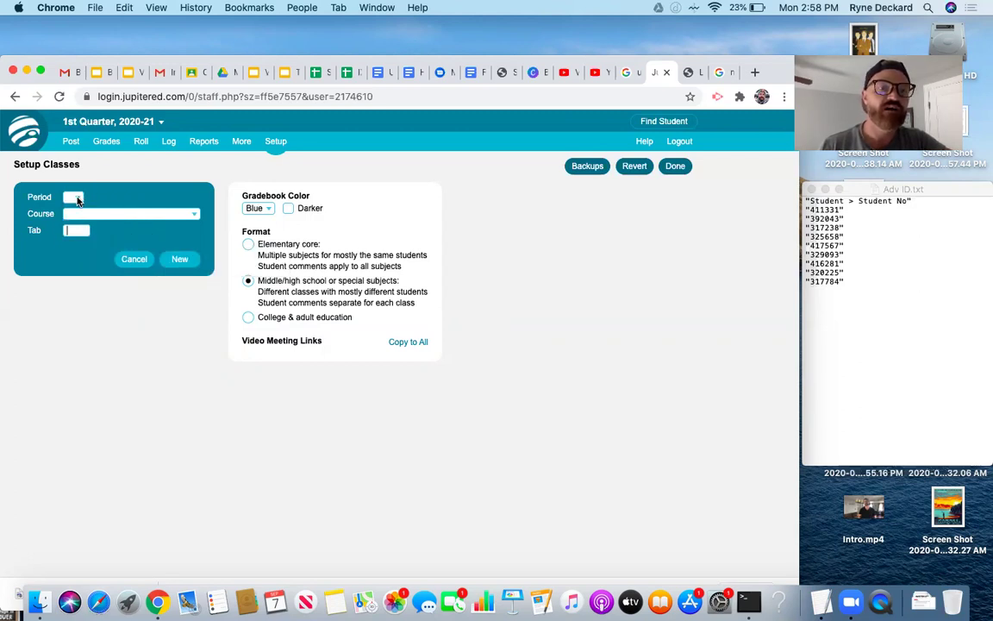
pyautogui.click(77, 198)
pyautogui.click(96, 264)
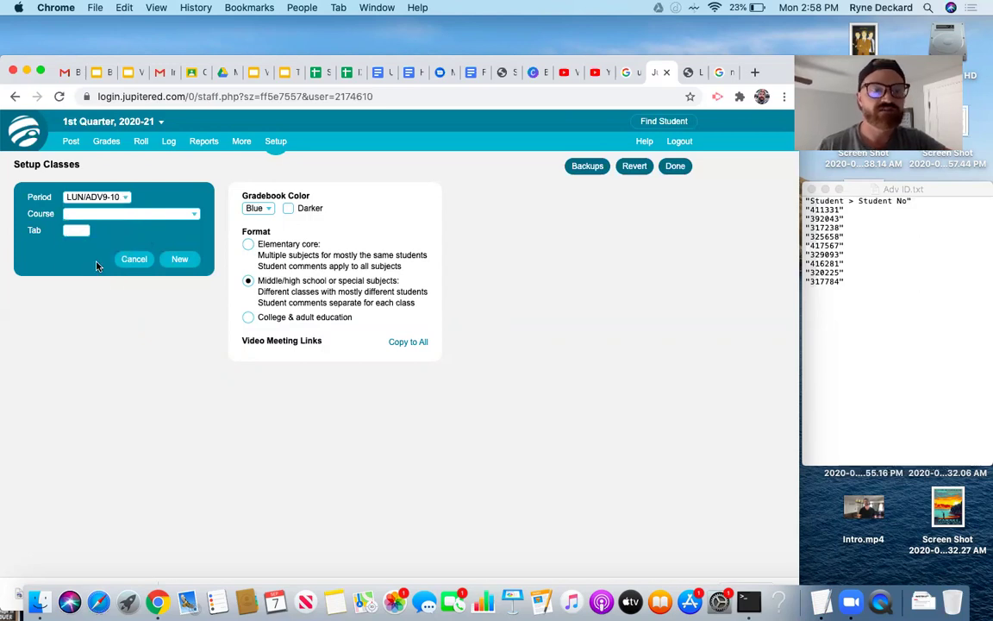
pyautogui.click(128, 214)
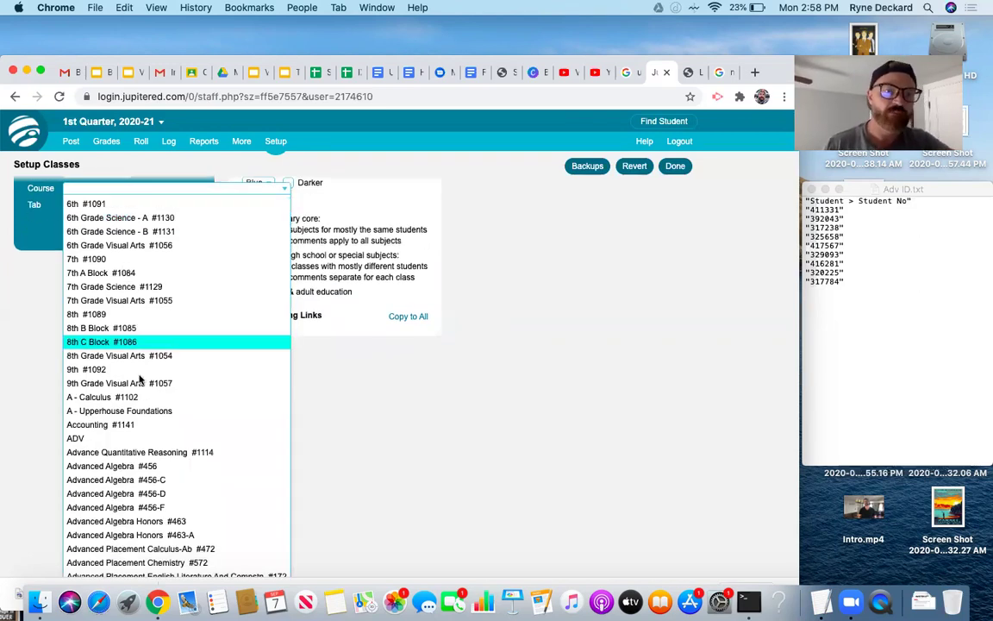
pyautogui.click(112, 438)
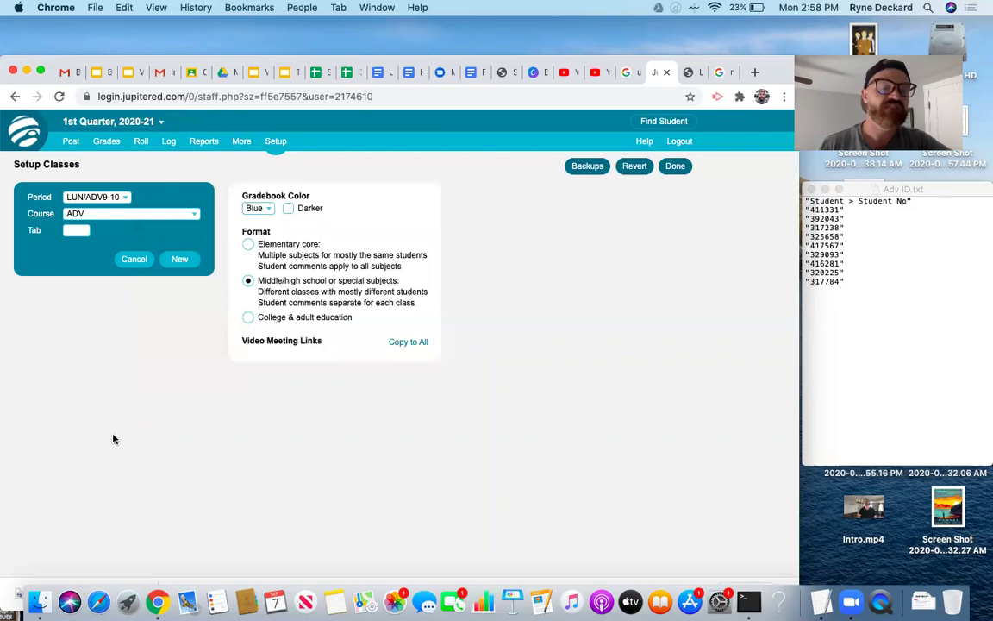
# Step: Set the new class's tab abbreviation to ADV and create the class
pyautogui.click(75, 230)
pyautogui.write('S')
pyautogui.press('BackSpace')
pyautogui.write('Ad')
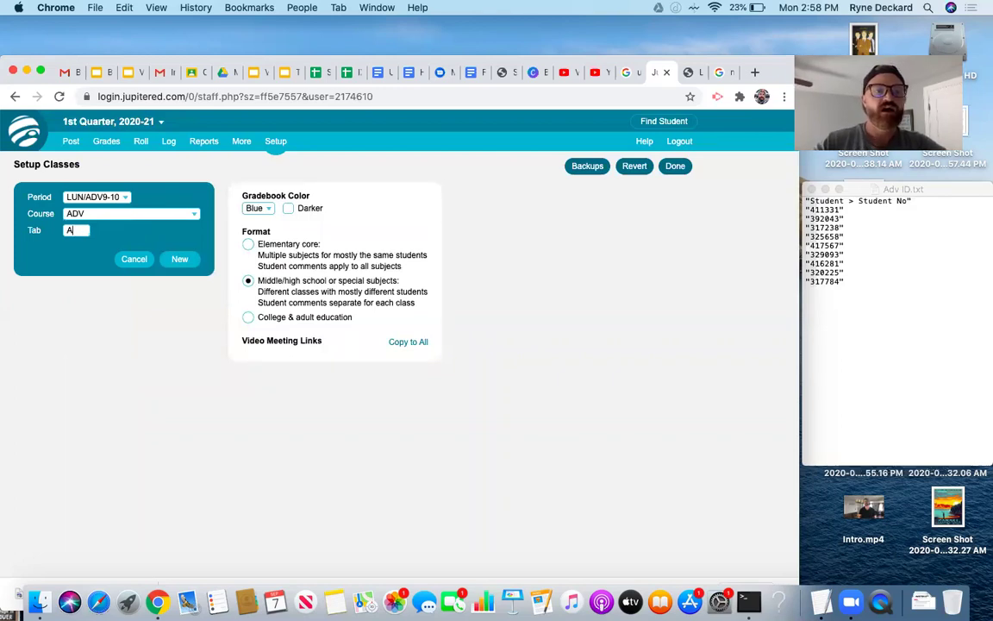
pyautogui.press('BackSpace')
pyautogui.press('BackSpace')
pyautogui.write('ADV')
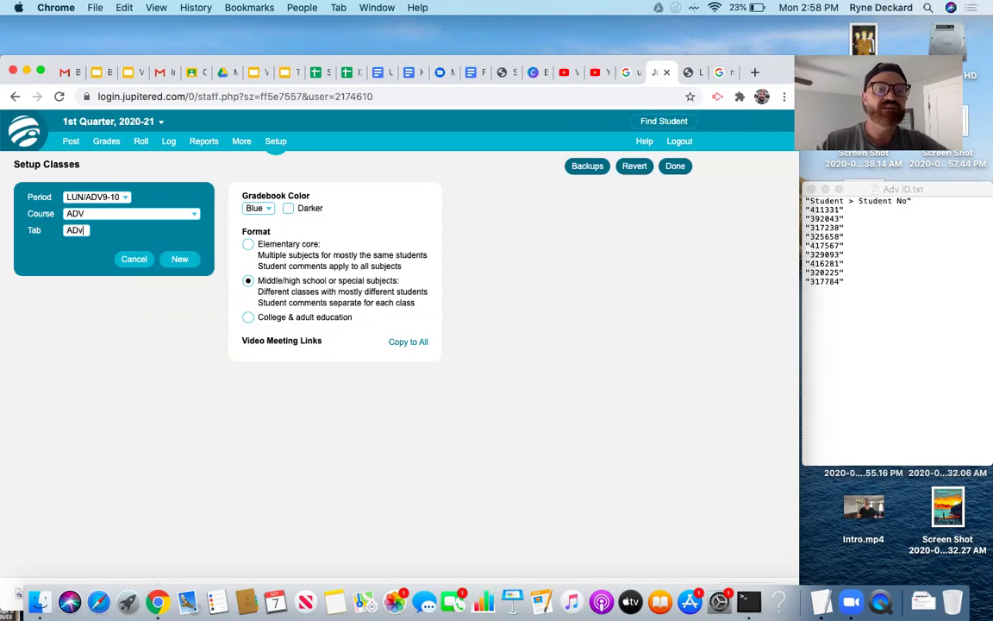
pyautogui.click(170, 261)
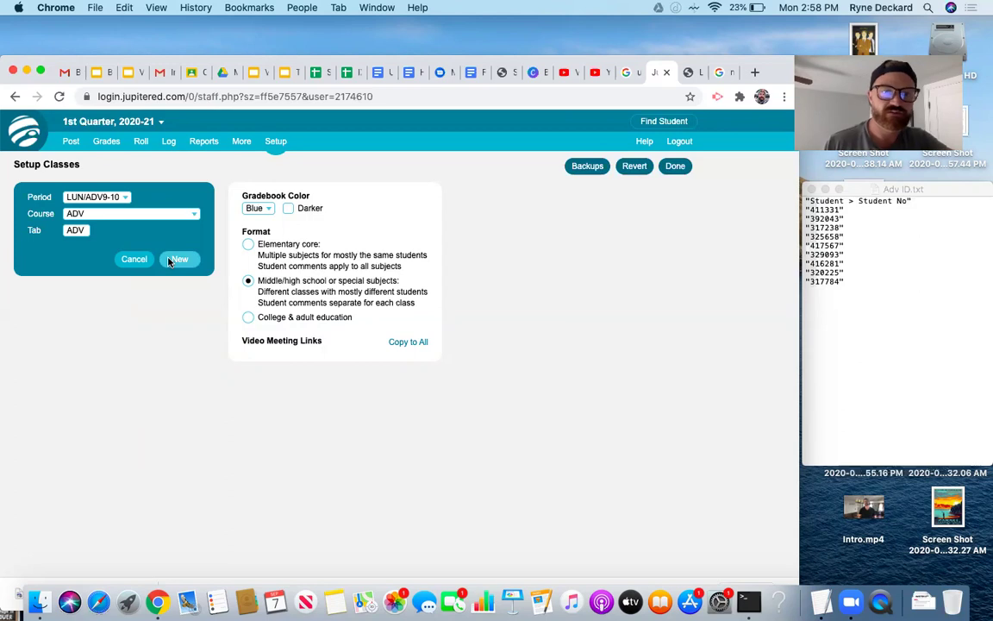
pyautogui.click(169, 260)
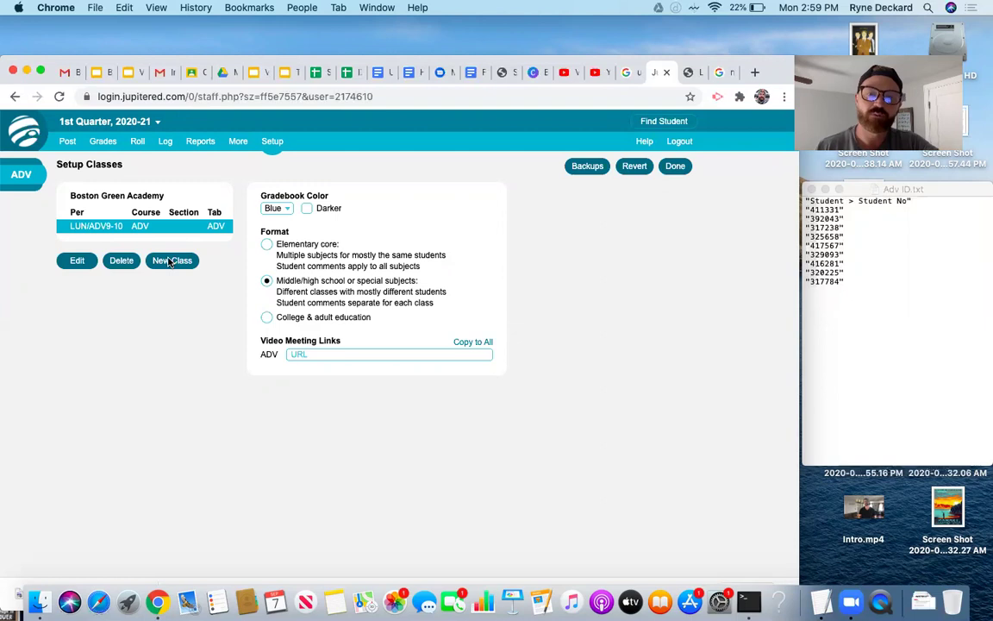
# Step: Finish the class setup, leaving the ADV video meeting link blank, and return to the grades page
pyautogui.click(304, 355)
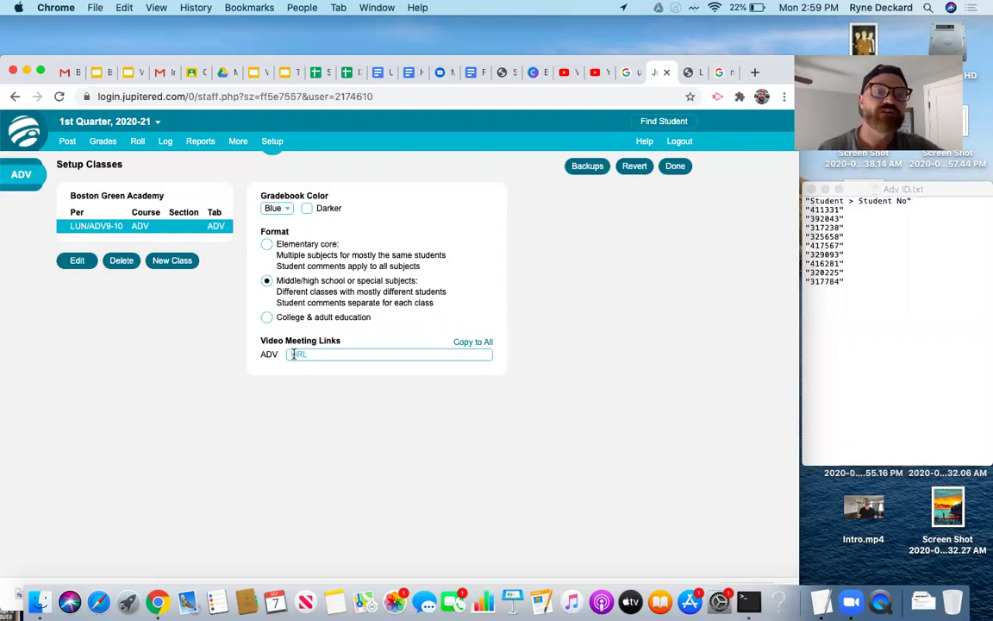
pyautogui.click(152, 229)
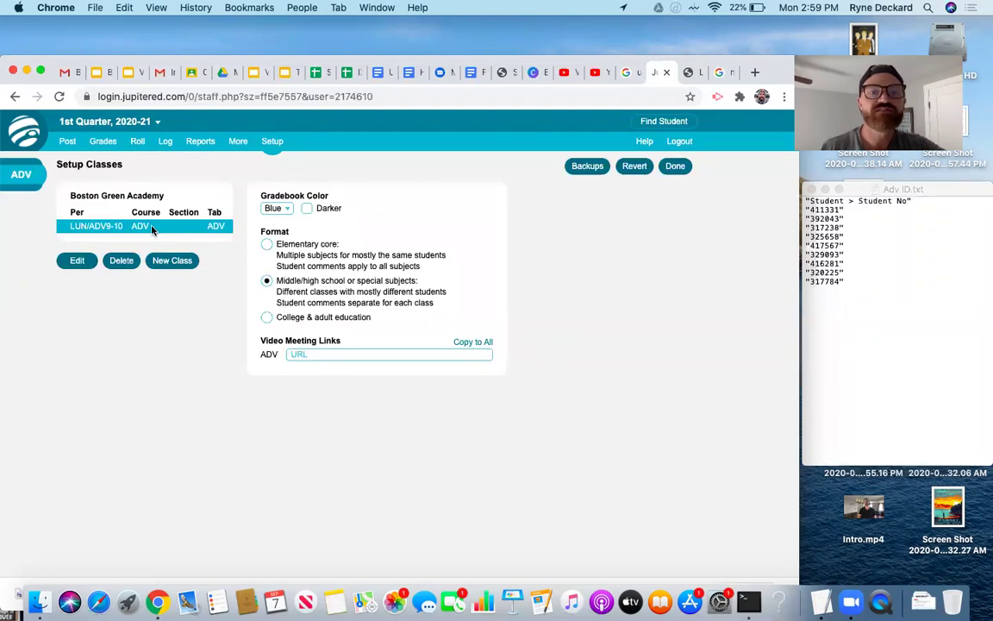
pyautogui.click(678, 172)
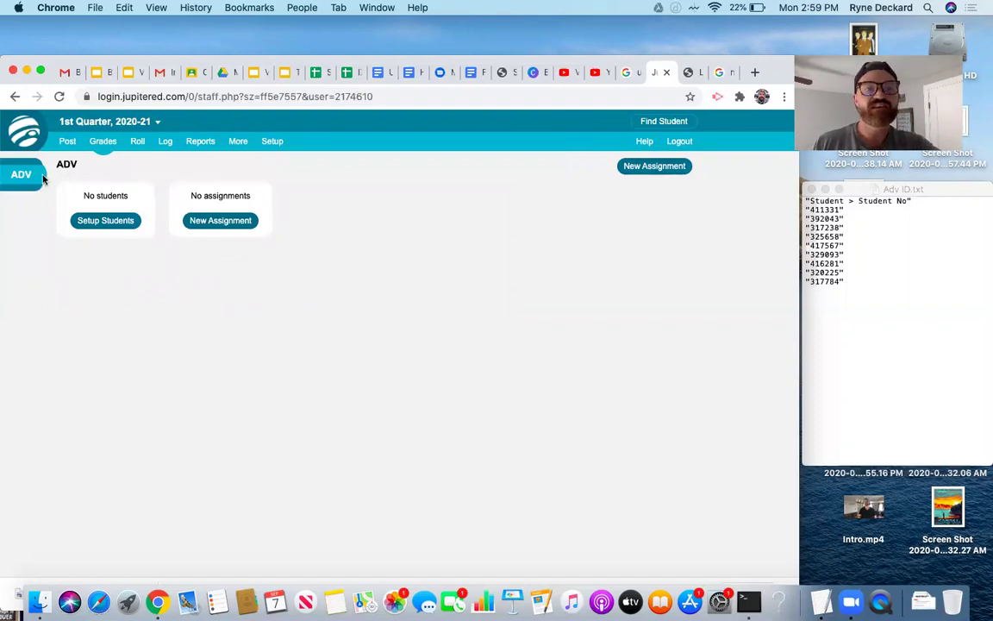
# Step: Copy all student numbers below the header in Adv ID.txt into the student entry box for the ADV class
pyautogui.click(107, 222)
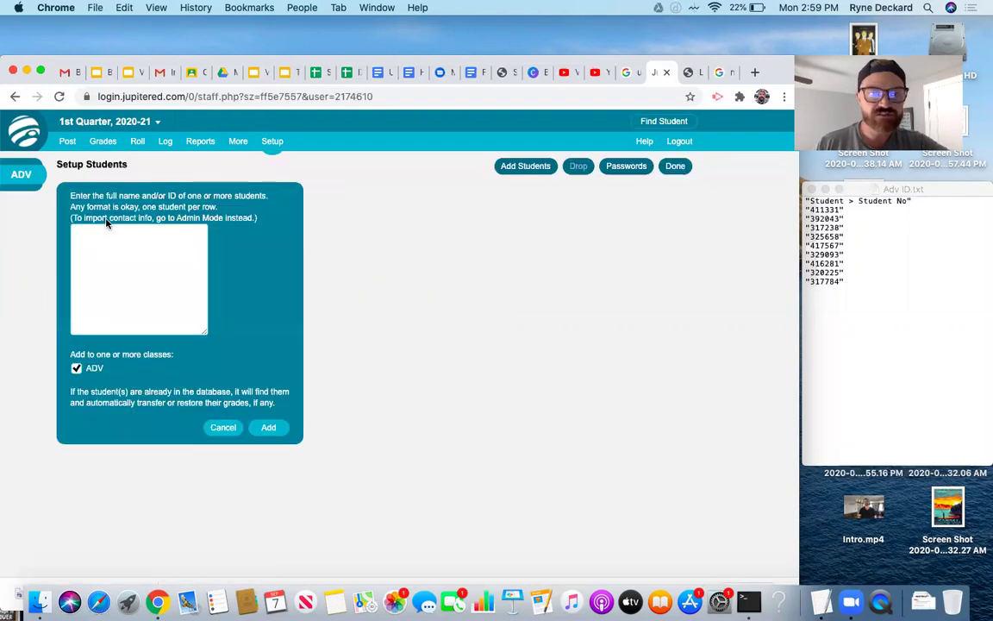
pyautogui.click(901, 288)
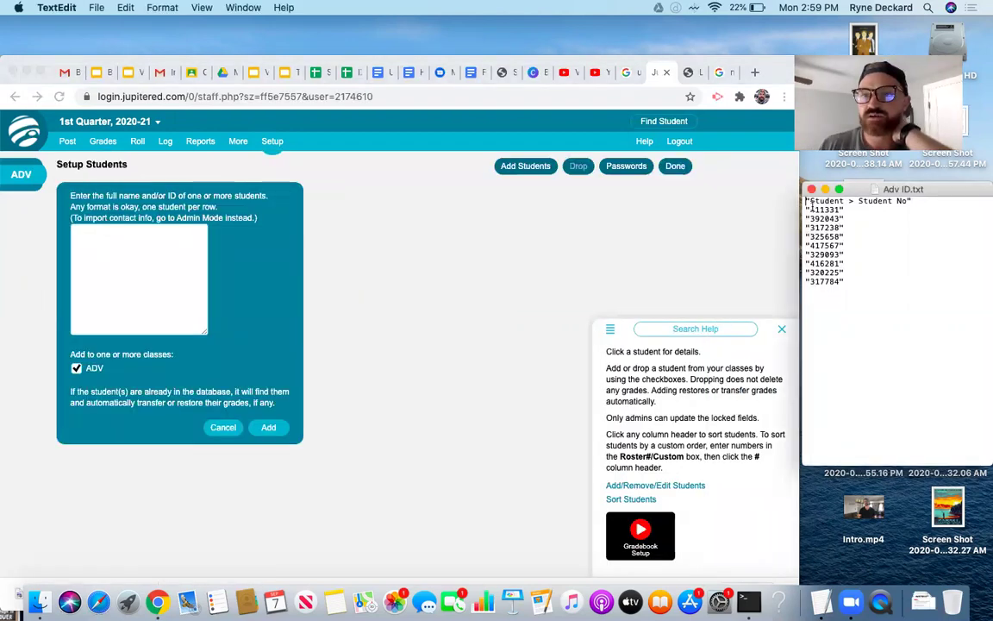
pyautogui.moveTo(806, 209); pyautogui.dragTo(985, 360)
pyautogui.press('super+c')
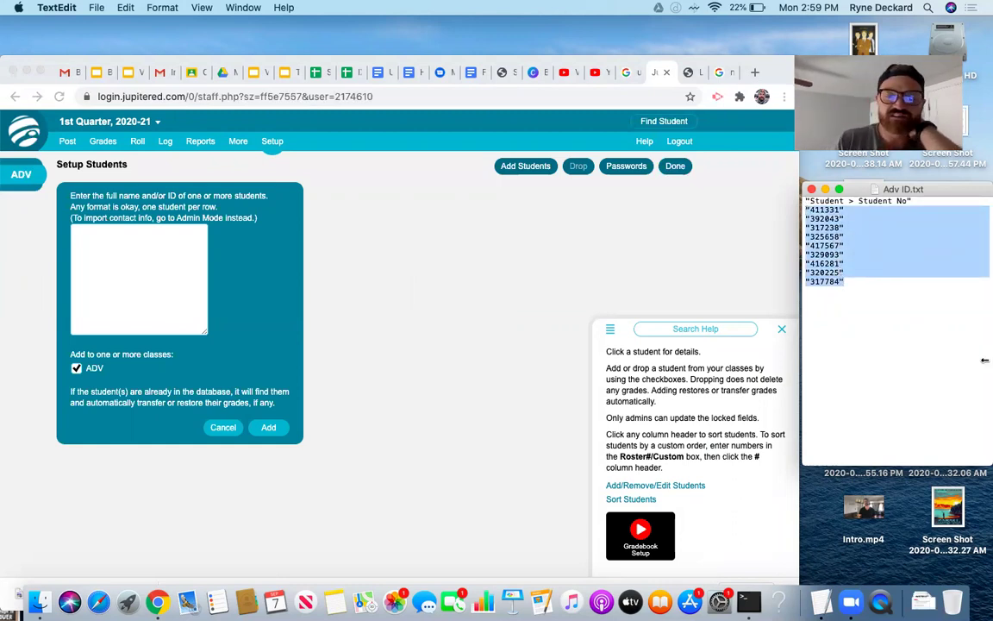
pyautogui.click(177, 273)
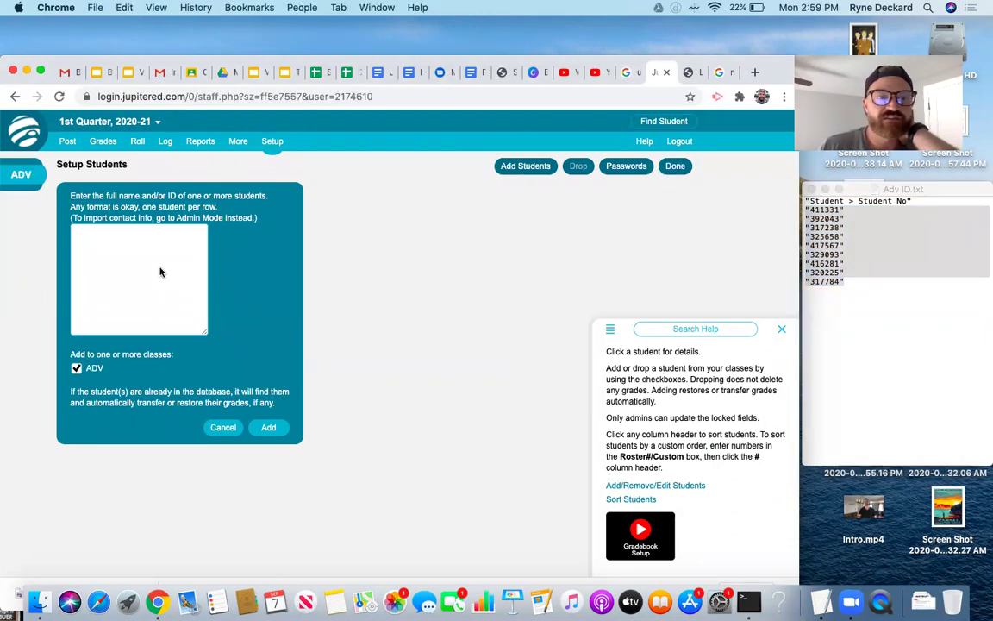
pyautogui.press('super+v')
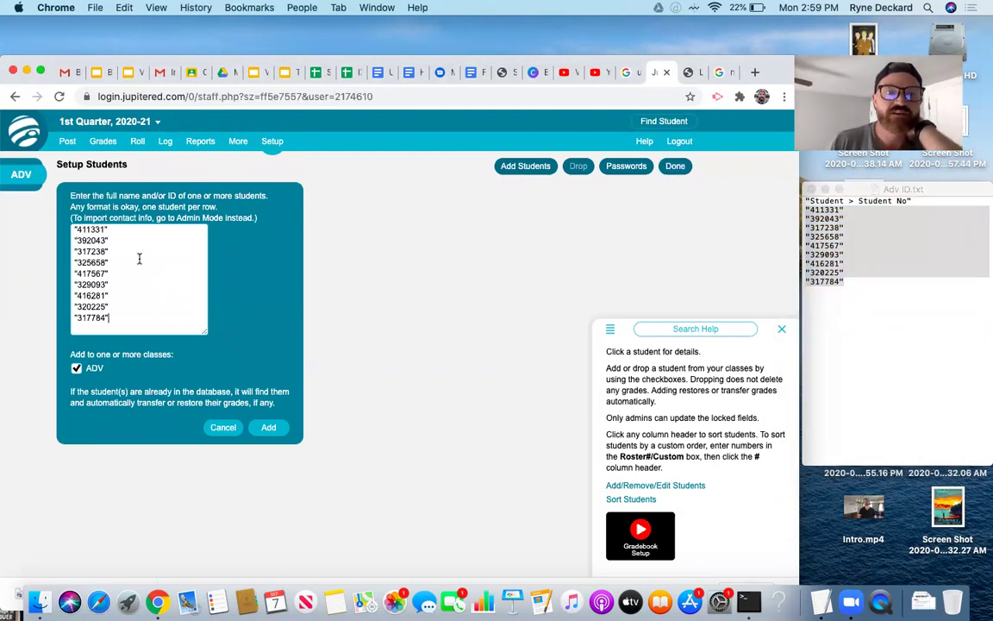
# Step: Add the entered students to the ADV class, accept every matched student, and finish the student setup
pyautogui.click(269, 428)
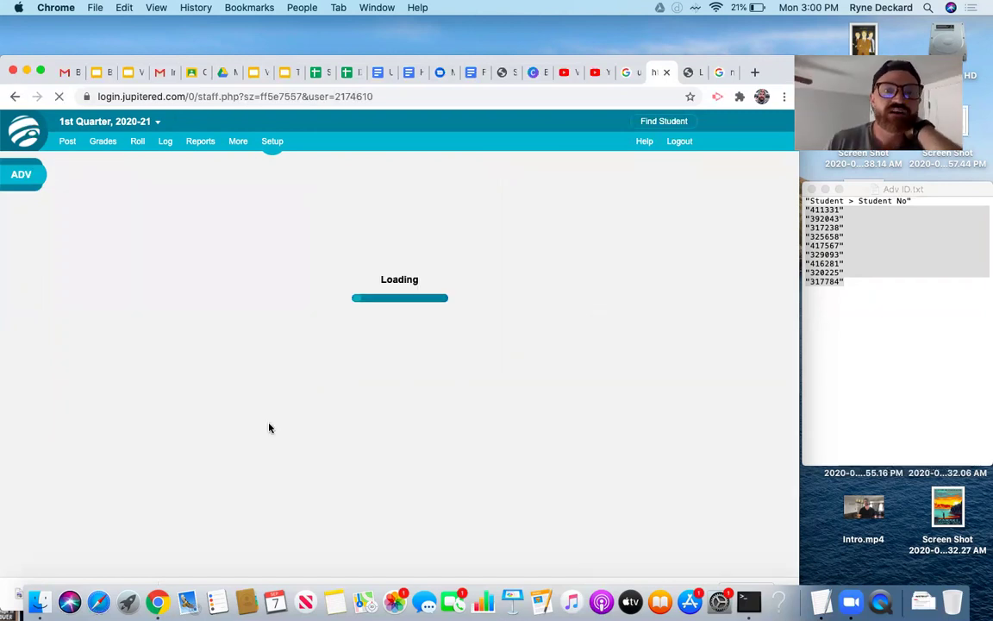
pyautogui.scroll(-2, 213, 326)
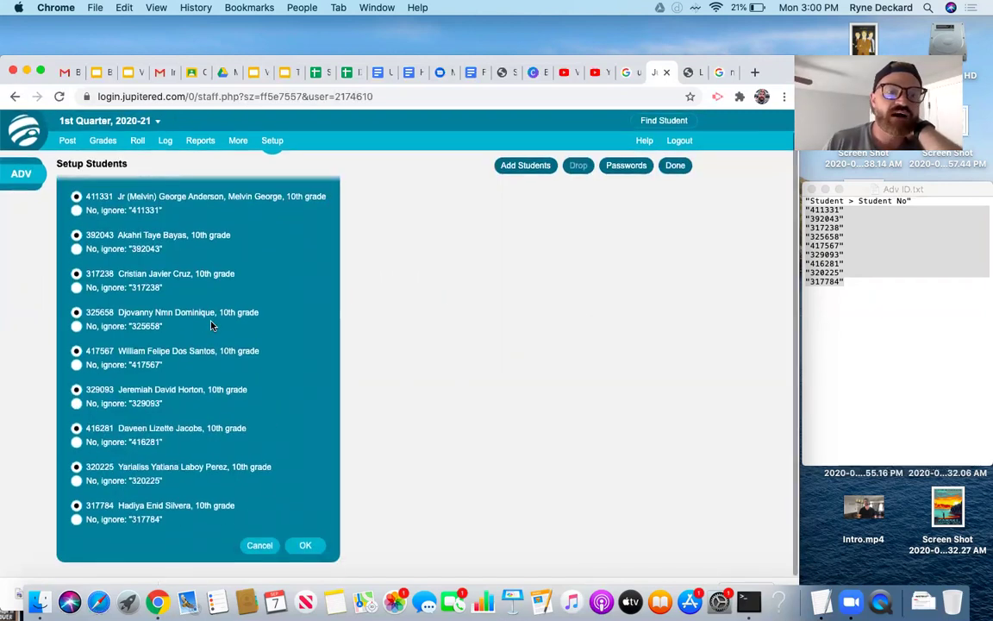
pyautogui.scroll(1, 212, 325)
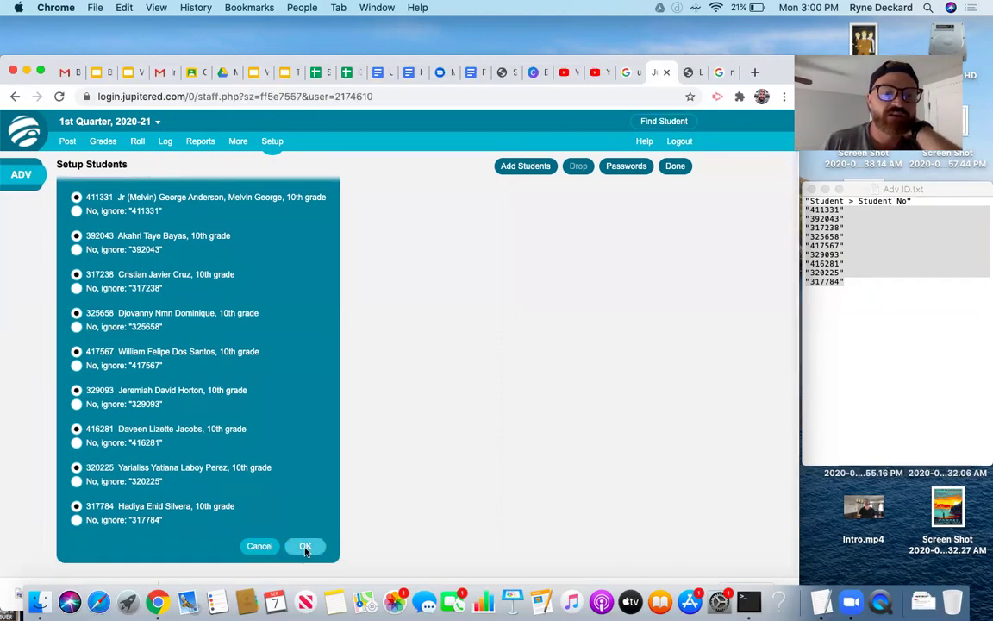
pyautogui.click(306, 548)
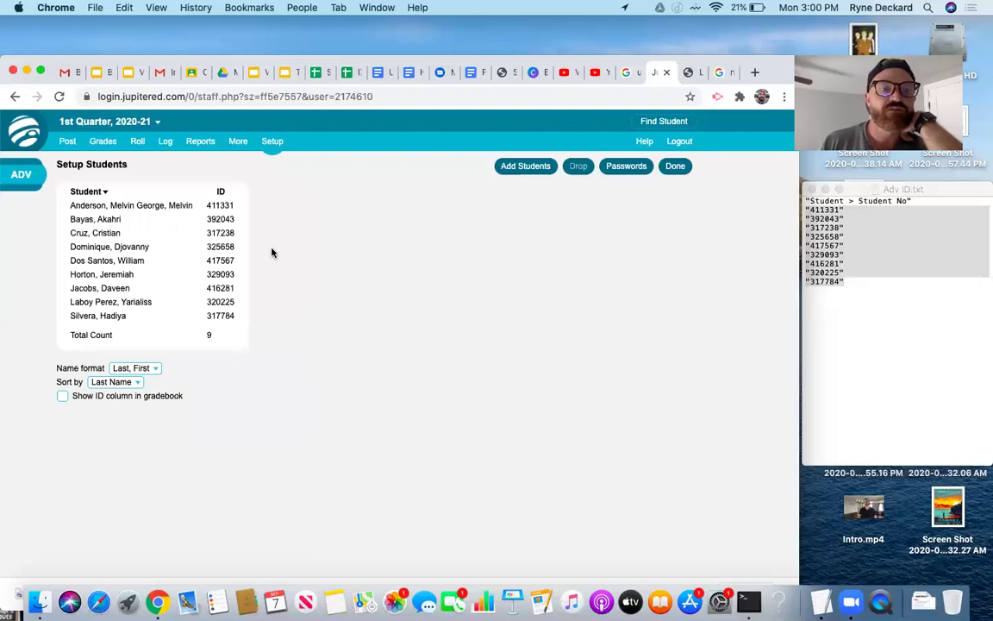
pyautogui.click(670, 166)
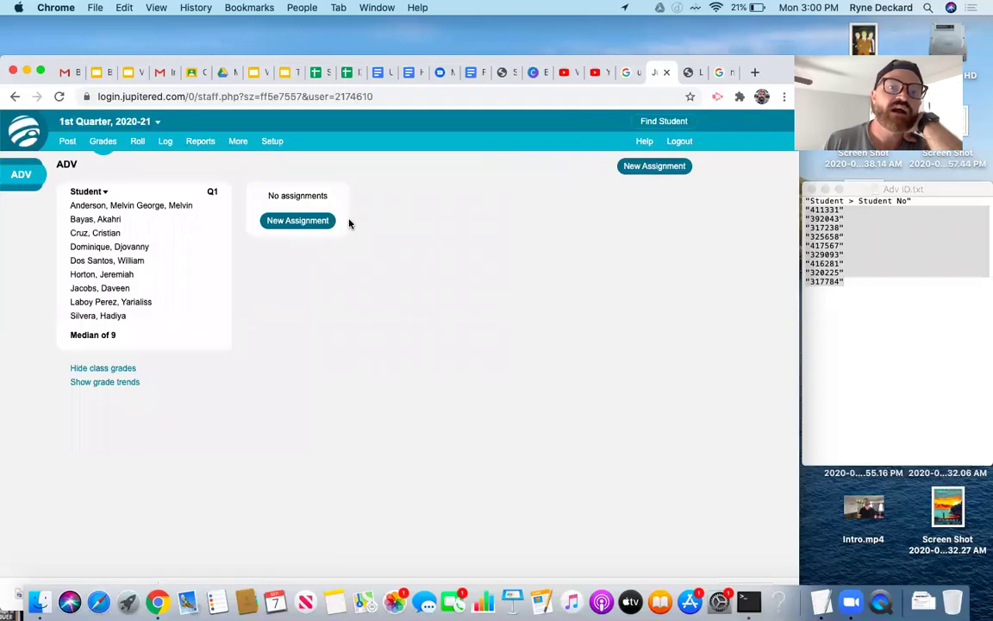
# Step: Open a blank ADV assignment, then switch to the grading setup, set the categories to Unweighted, and finish
pyautogui.click(326, 224)
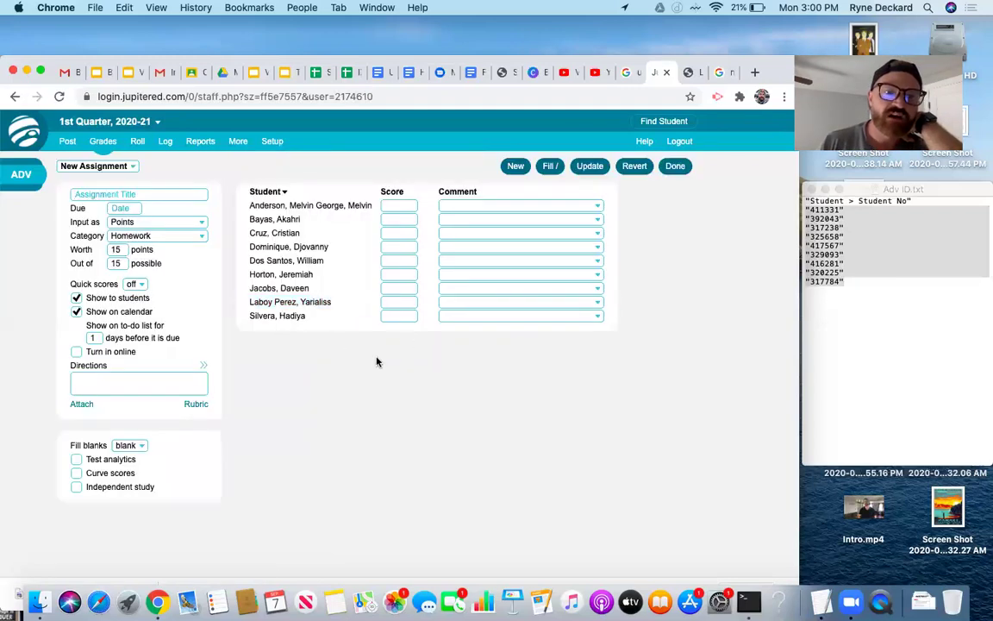
pyautogui.moveTo(285, 150)
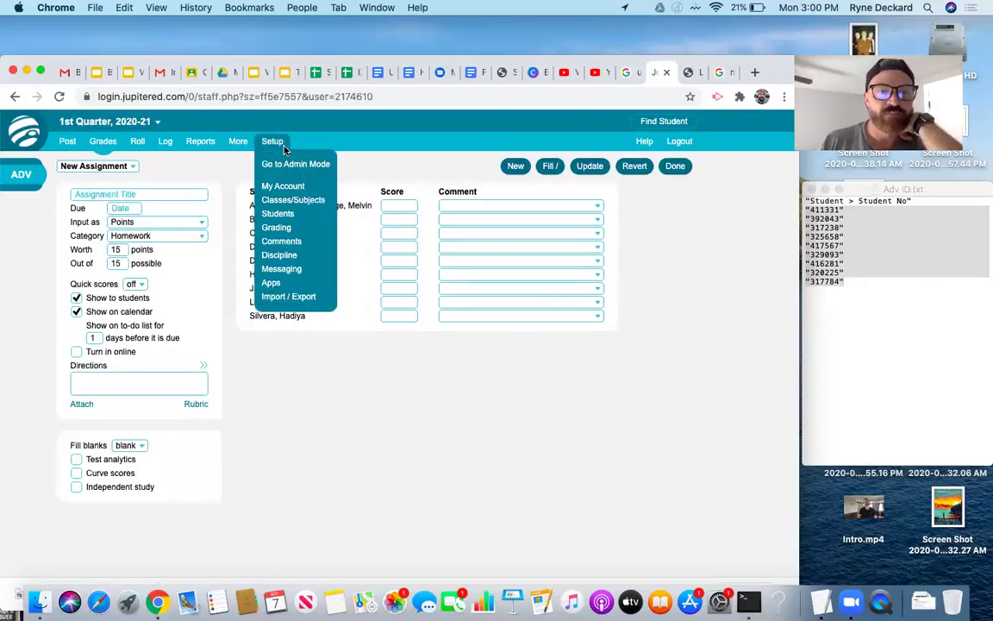
pyautogui.click(288, 226)
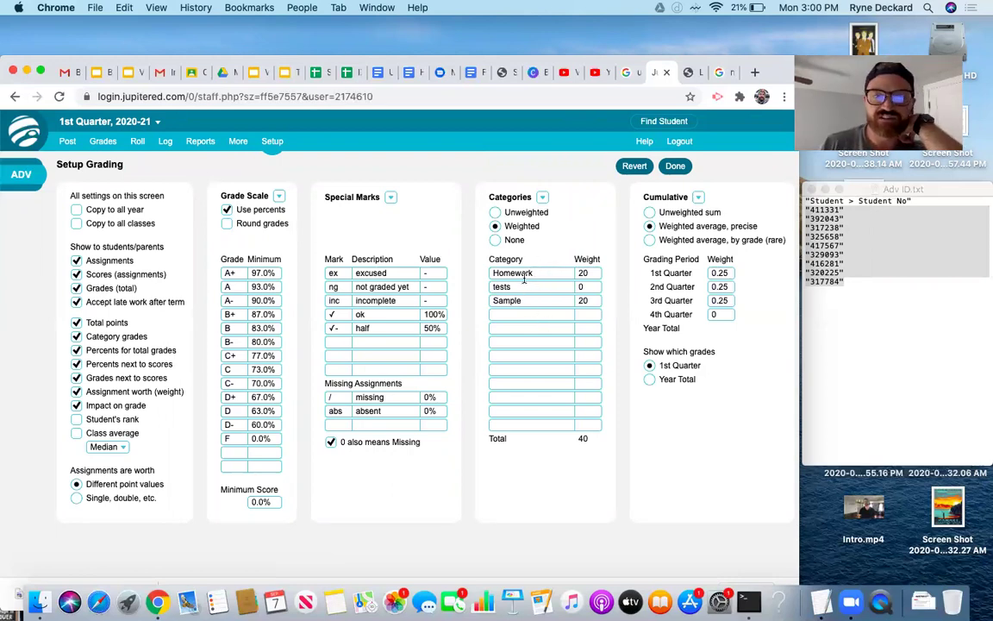
pyautogui.moveTo(523, 279)
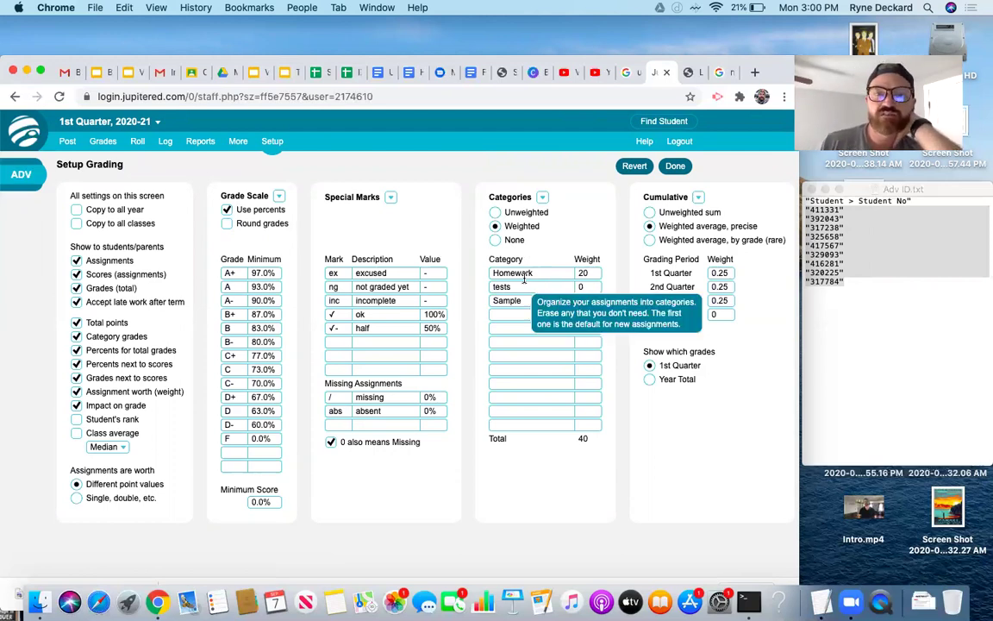
pyautogui.click(495, 213)
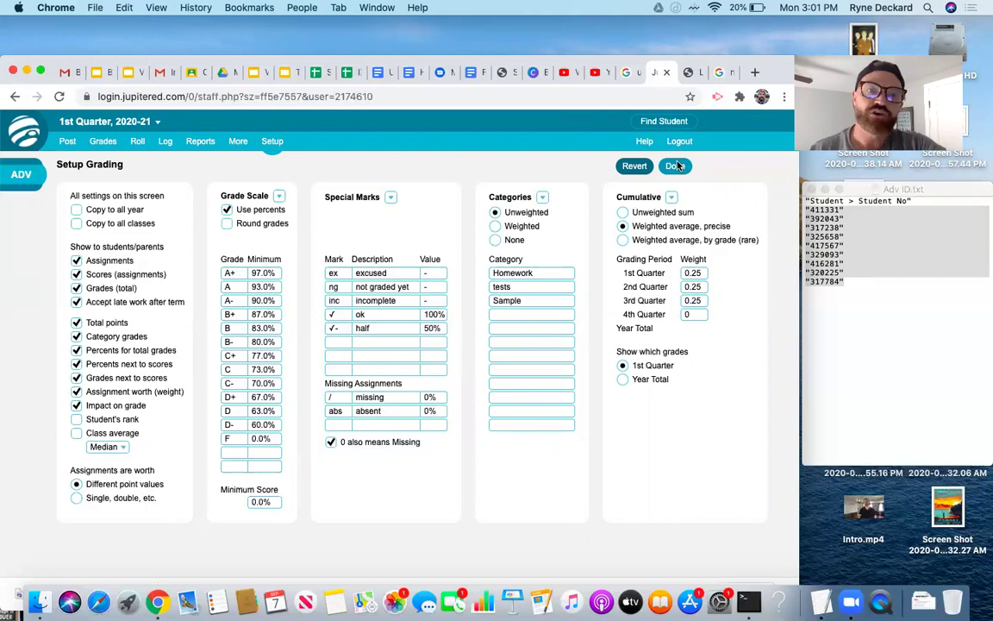
pyautogui.click(678, 165)
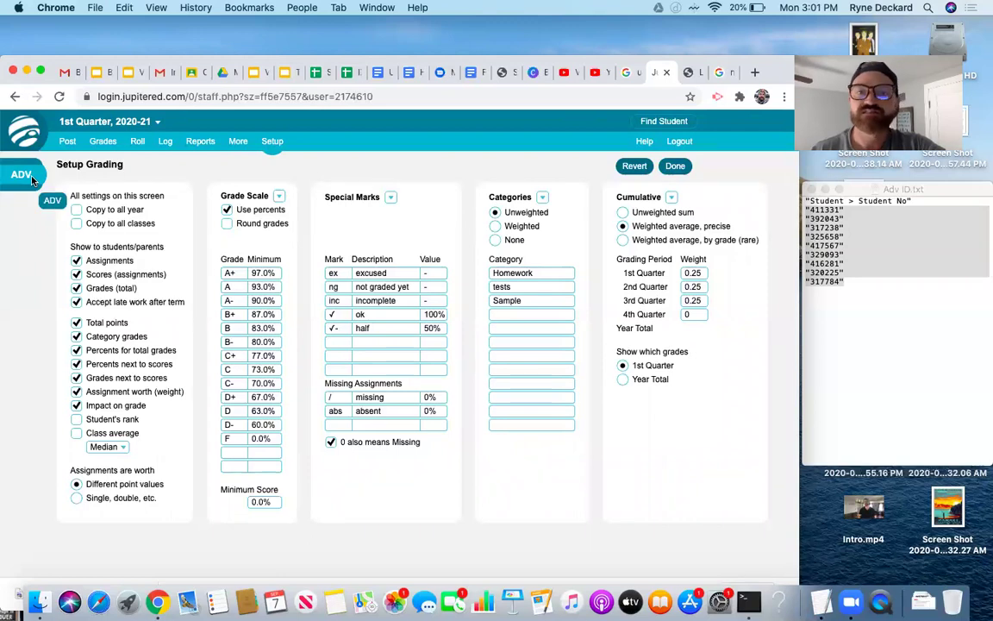
pyautogui.click(677, 167)
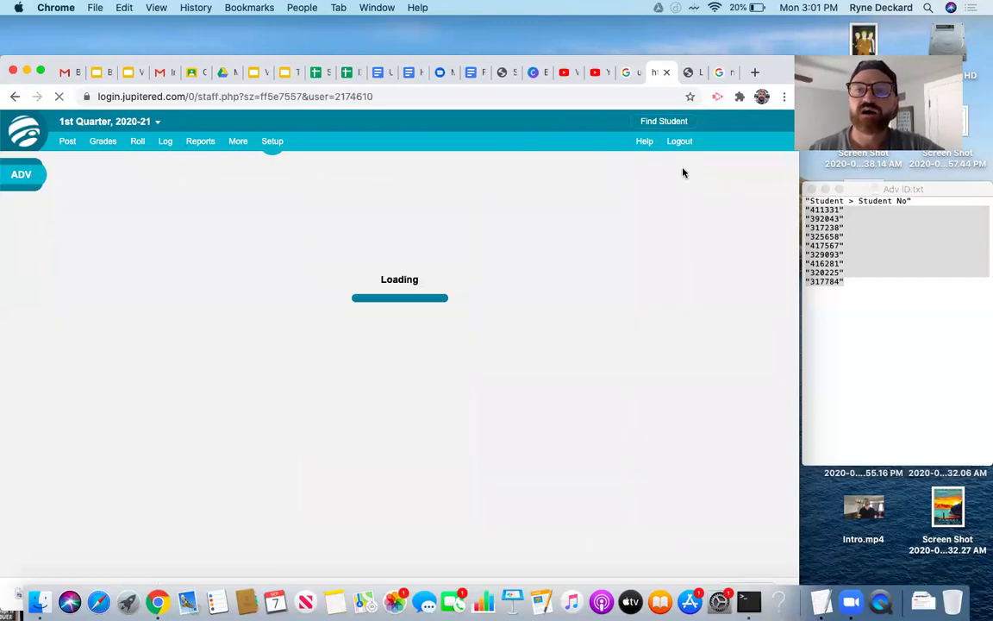